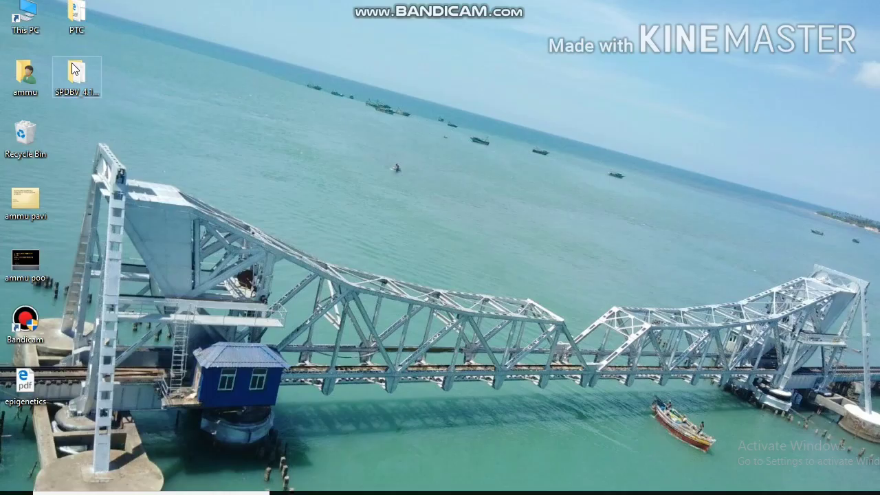
Start Swiss-PdbViewer from the spdbv application in the SPDBV_4.10_PC folder
double_click(74, 69)
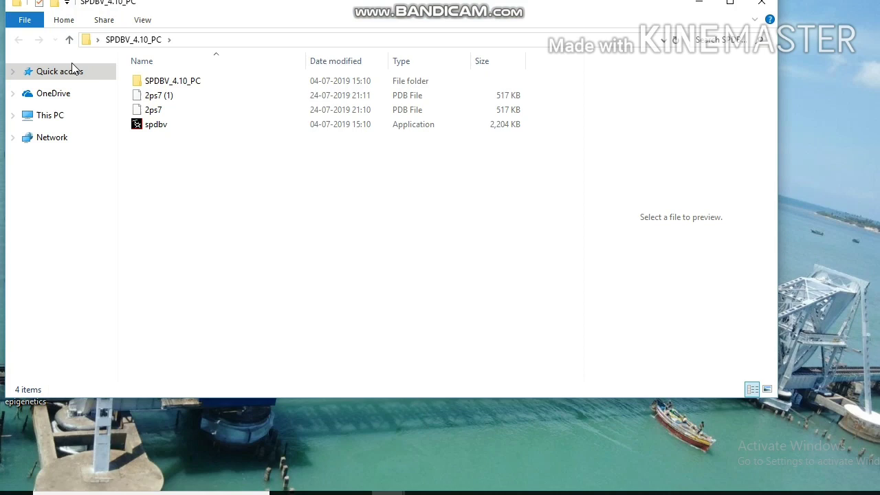
double_click(162, 82)
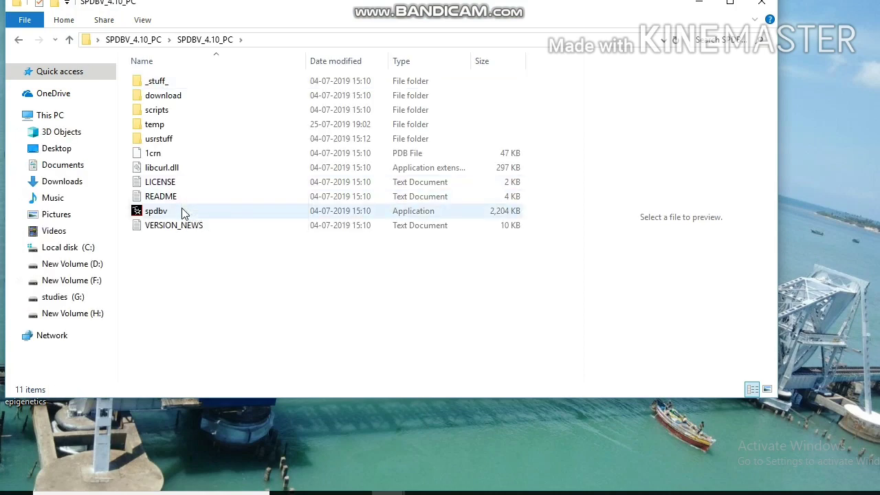
double_click(184, 214)
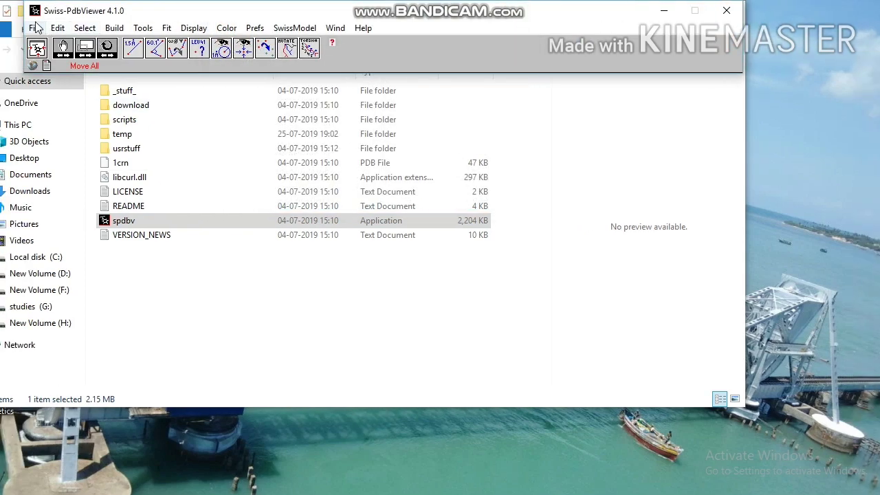
Load the 2ps7 (1).pdb structure file into the viewer as layer 0
click(35, 28)
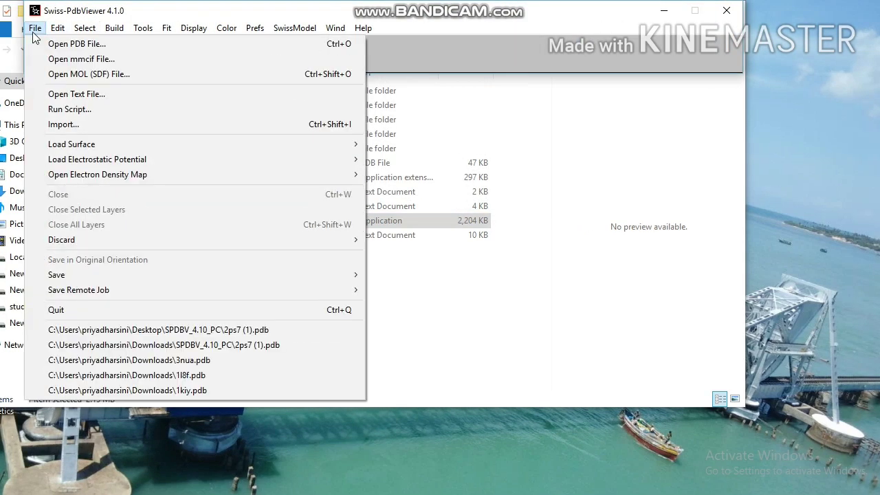
click(51, 47)
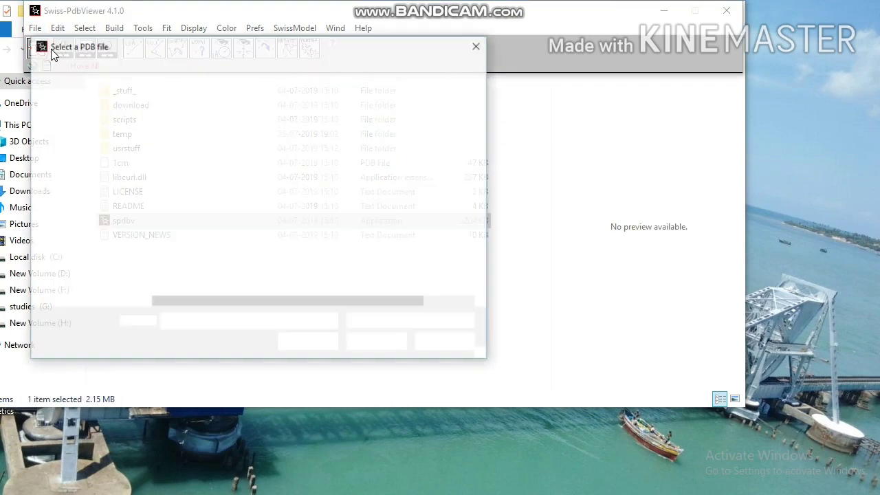
double_click(168, 143)
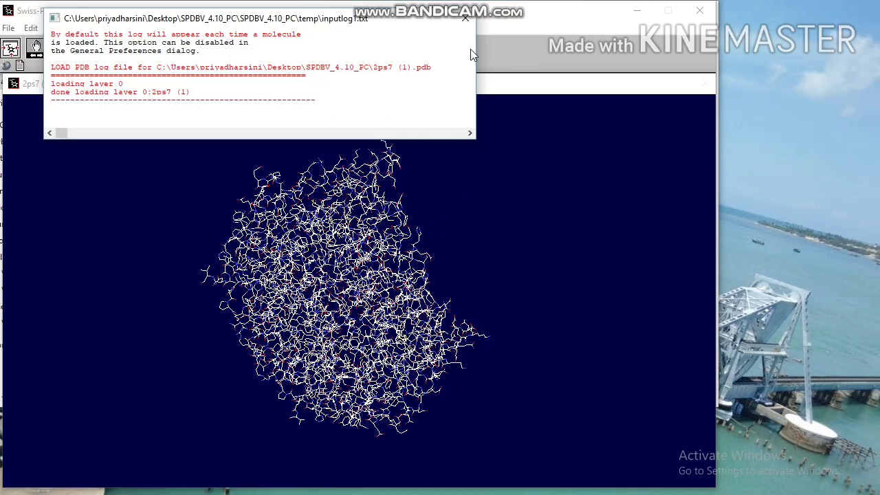
Close the load log, shift the window left, and pan and zoom the molecule
click(465, 18)
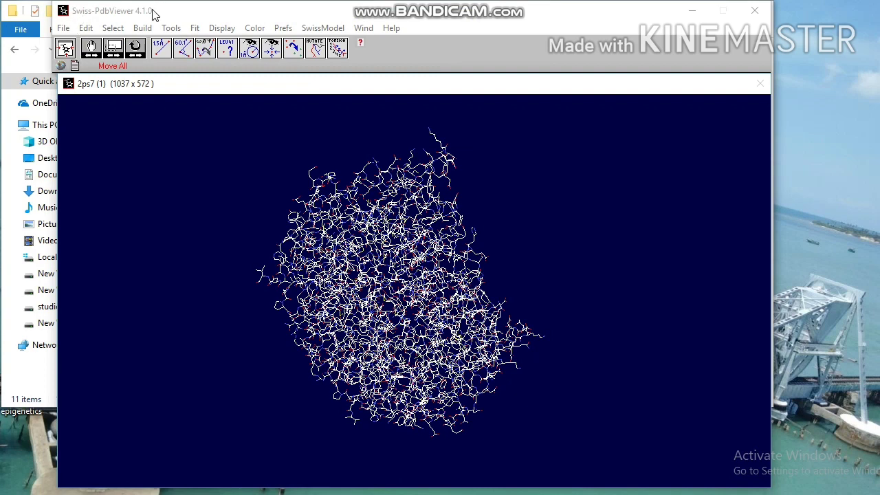
drag(155, 14, 128, 14)
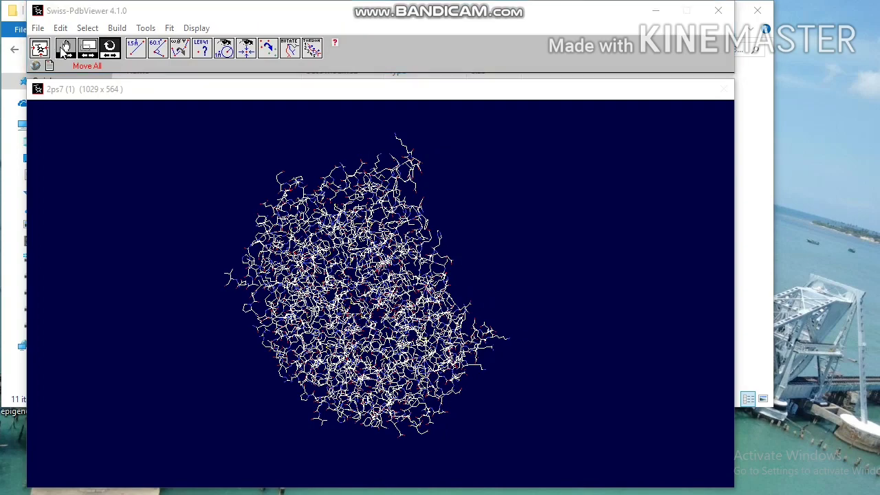
click(65, 49)
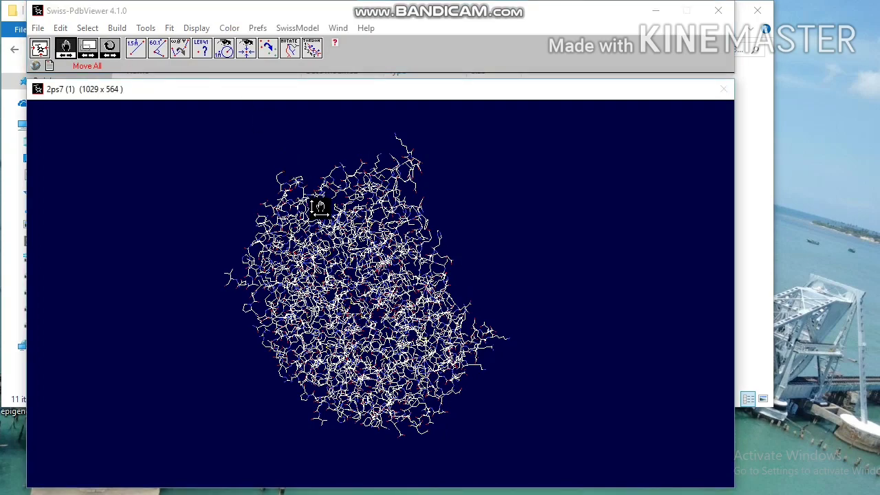
drag(318, 195, 393, 232)
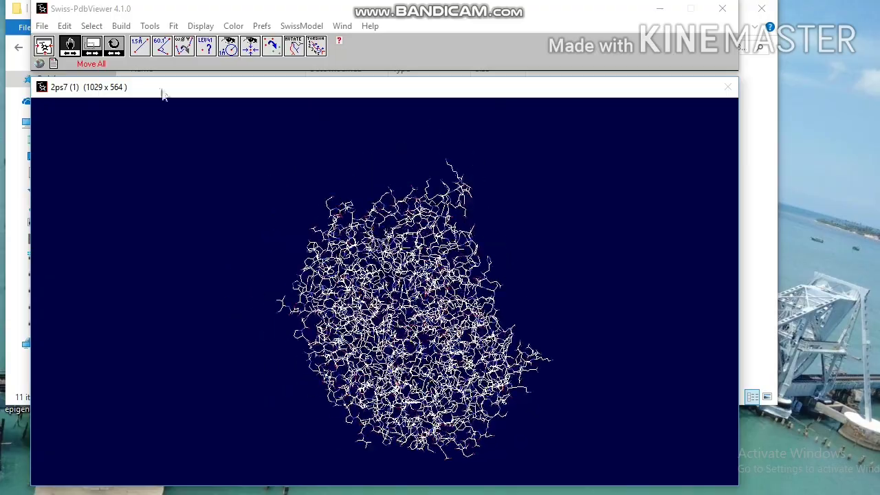
click(94, 48)
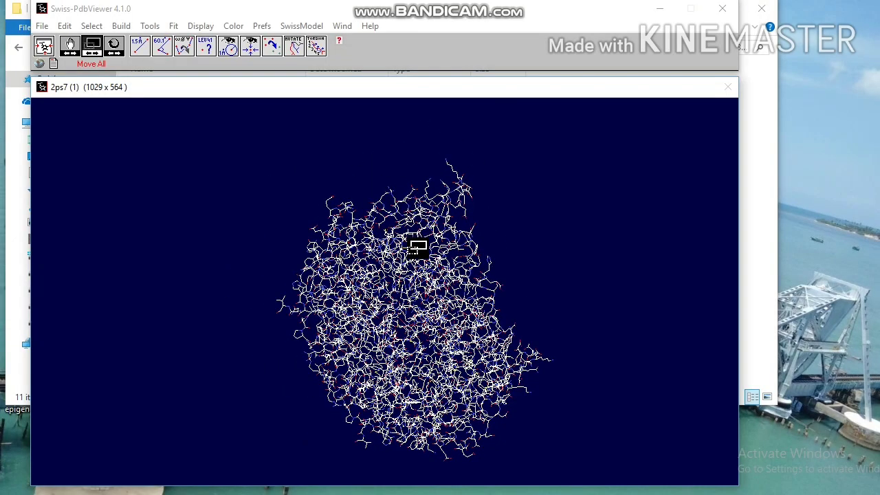
drag(416, 247, 442, 366)
drag(442, 334, 407, 246)
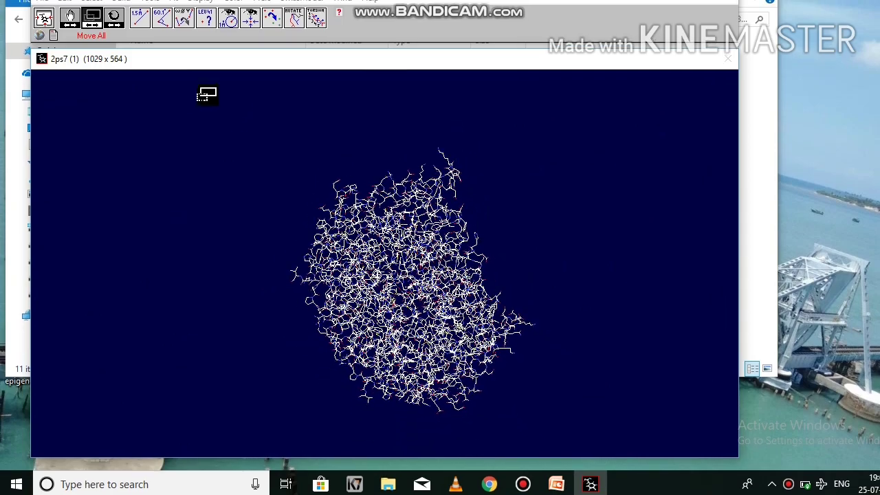
Rotate the molecule to a new orientation and render it as solid 3D sticks
click(117, 26)
drag(426, 253, 339, 171)
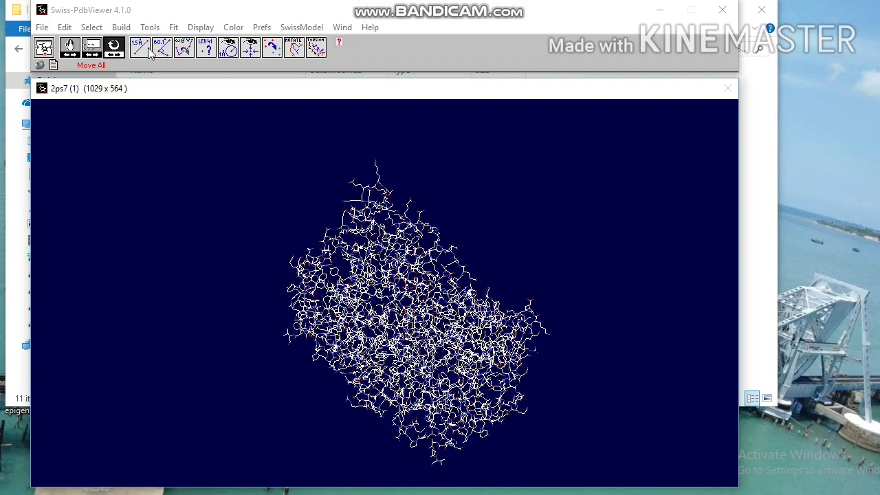
click(198, 27)
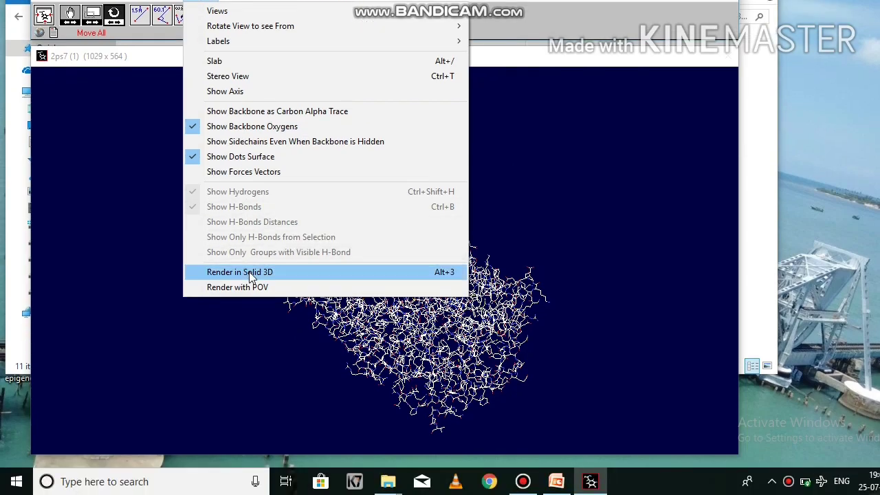
click(249, 300)
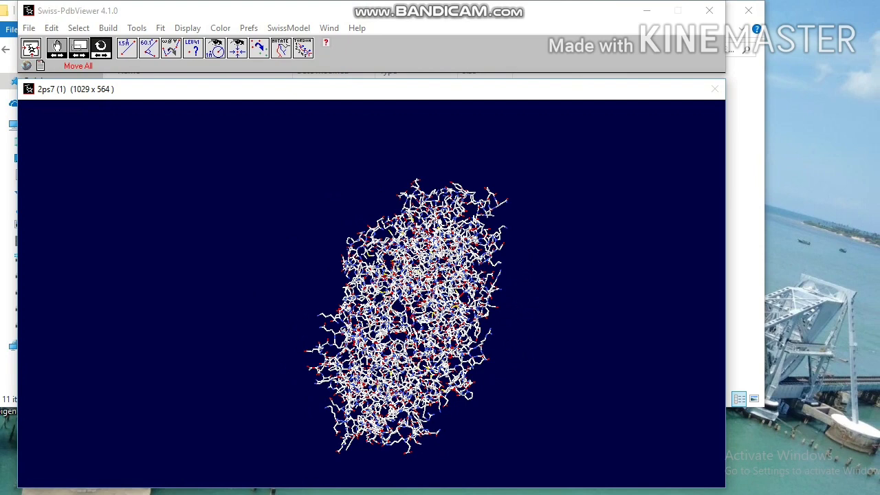
Apply secondary-structure colouring, rotate the molecule slightly, then switch back to CPK colours
click(226, 28)
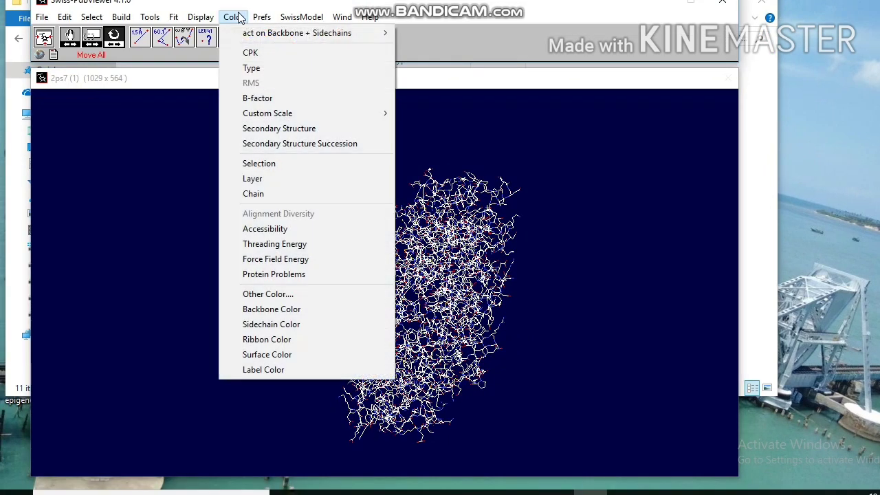
click(267, 131)
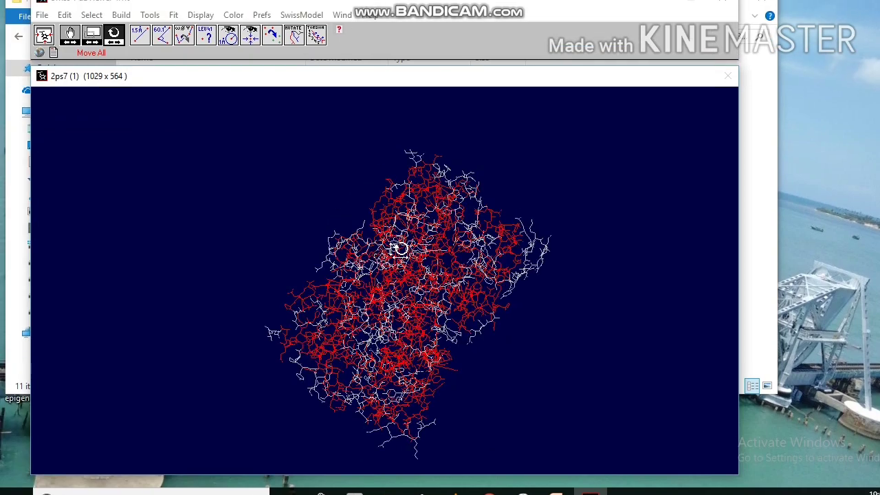
mouse_move(398, 249)
mouse_down()
mouse_move(433, 241)
mouse_move(406, 261)
mouse_up()
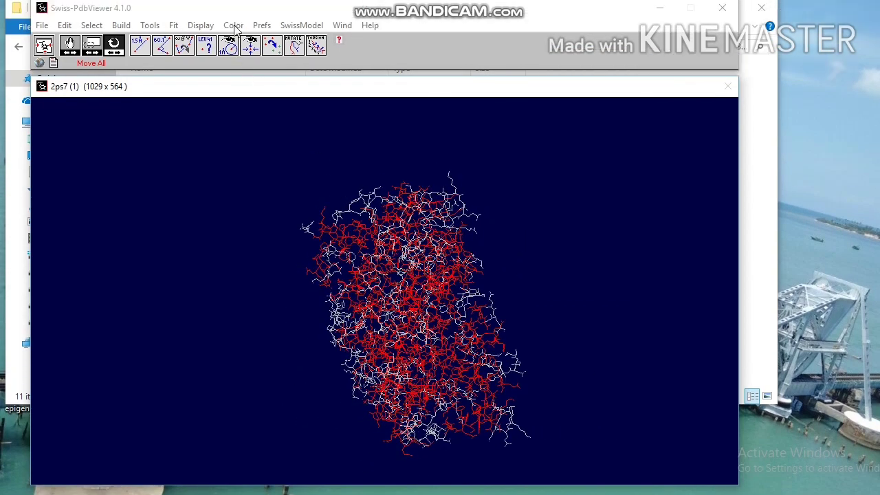
click(233, 5)
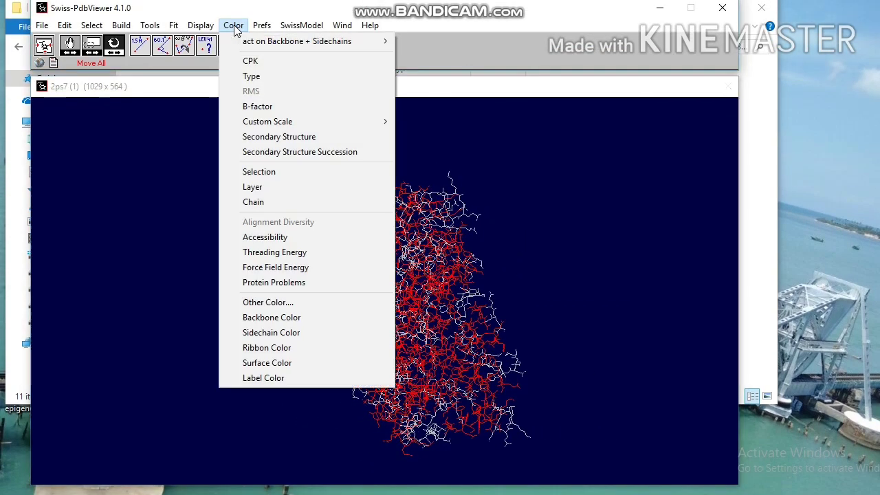
click(247, 60)
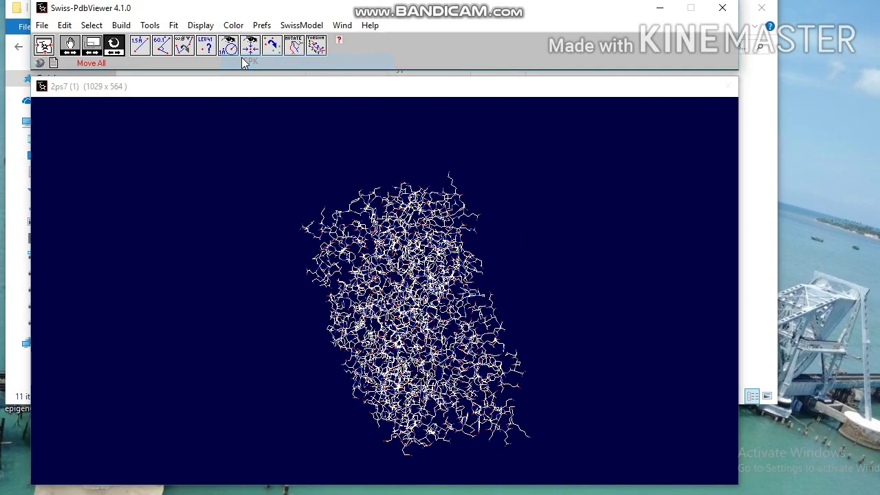
Measure the 9.64 Å distance between ASN11 and PRO5 with the distance tool
click(140, 46)
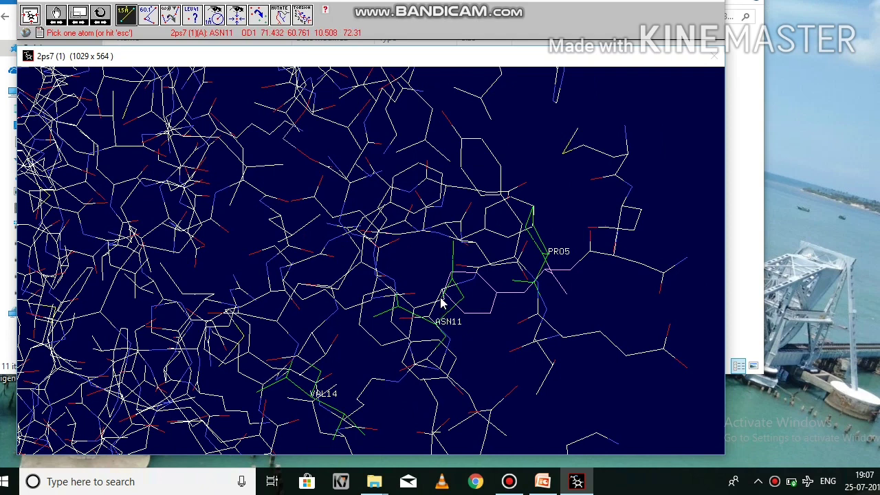
click(463, 303)
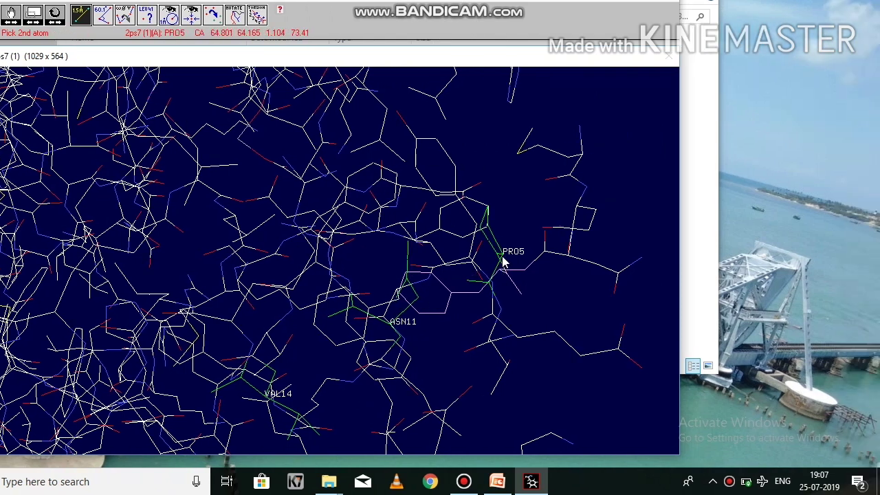
click(502, 260)
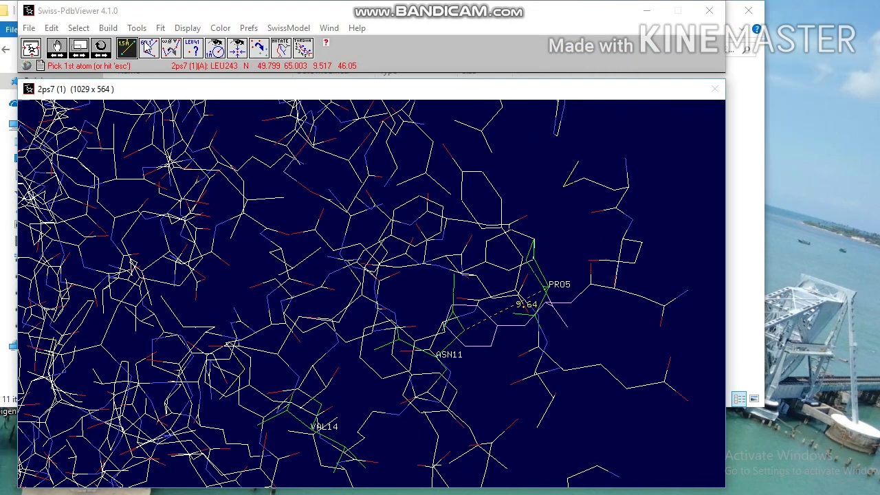
click(149, 48)
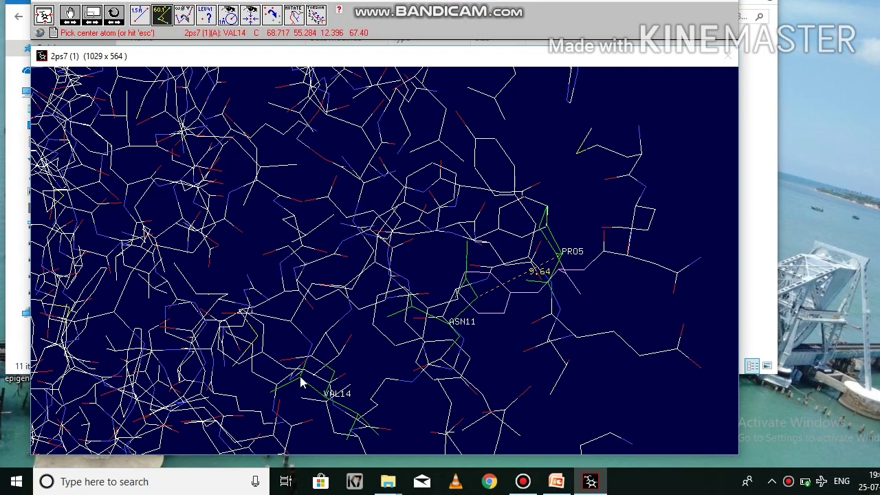
Pick VAL14 and then PRO5 to display the 27.04° angle
click(300, 383)
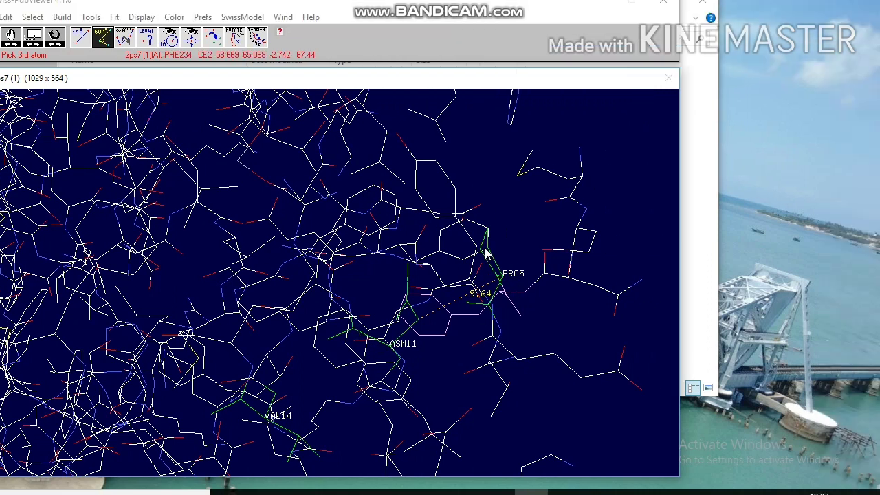
click(481, 232)
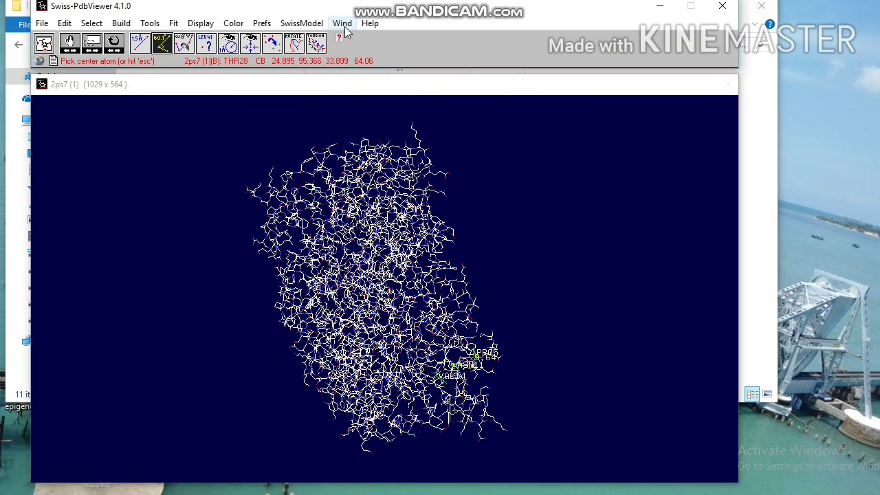
Open the Control Panel beside the structure and select all residues
click(342, 23)
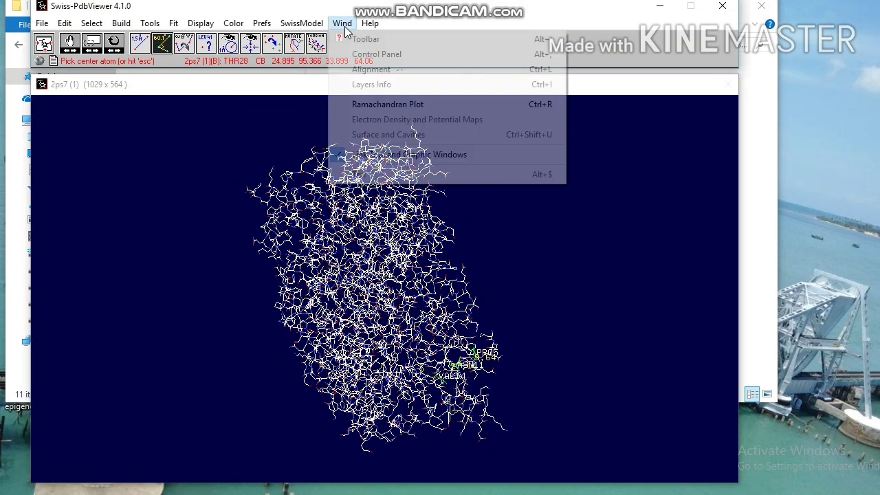
click(372, 55)
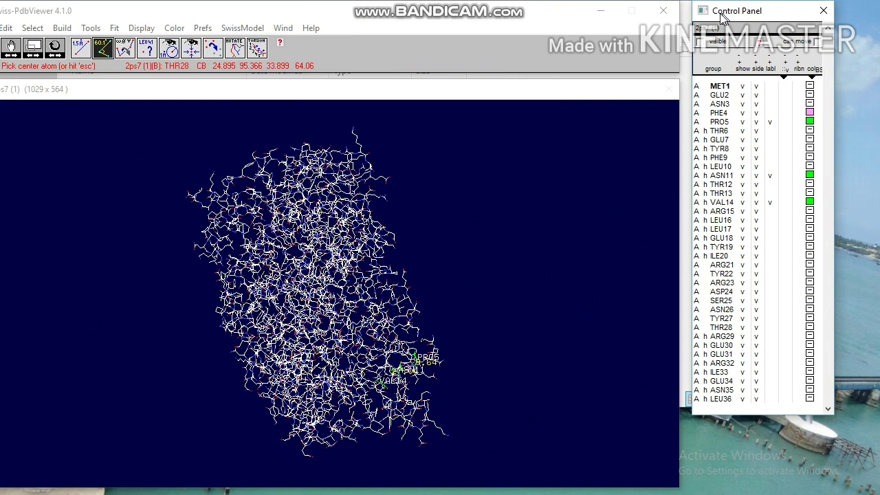
drag(800, 8, 773, 8)
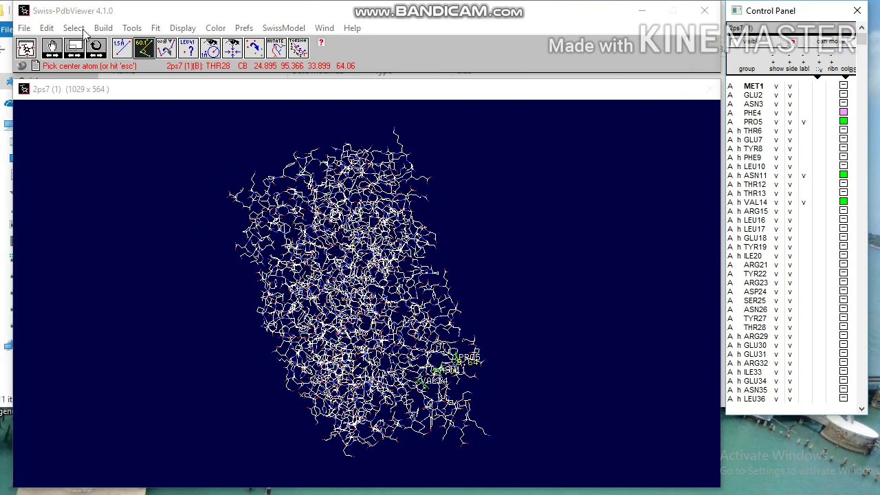
click(73, 27)
click(88, 57)
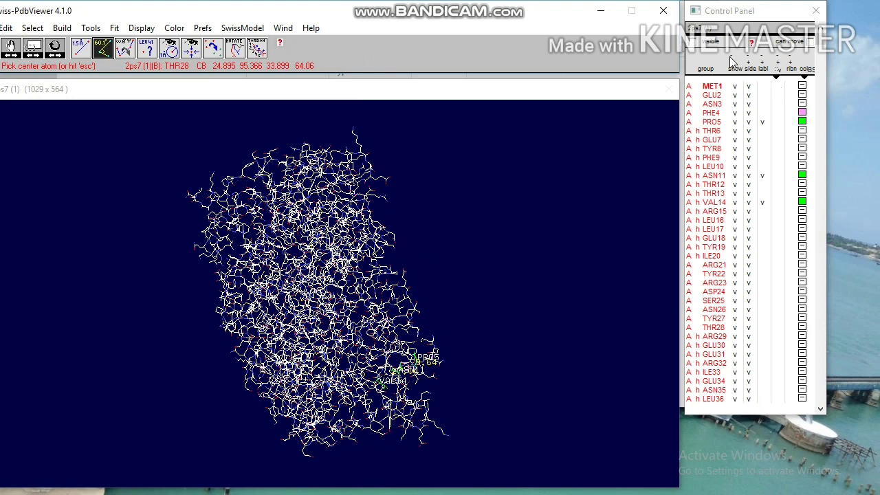
Toggle side chains, labels, dots and ribbons, leaving only side chains shown
click(750, 62)
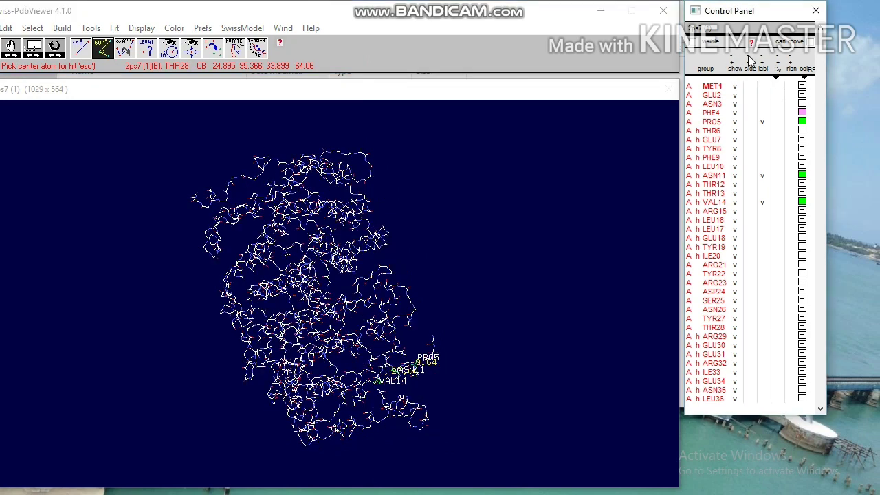
click(751, 63)
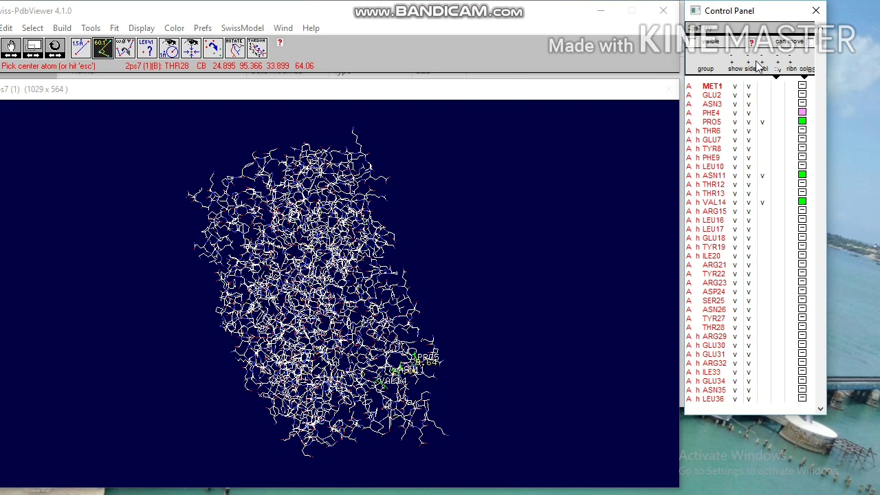
click(763, 64)
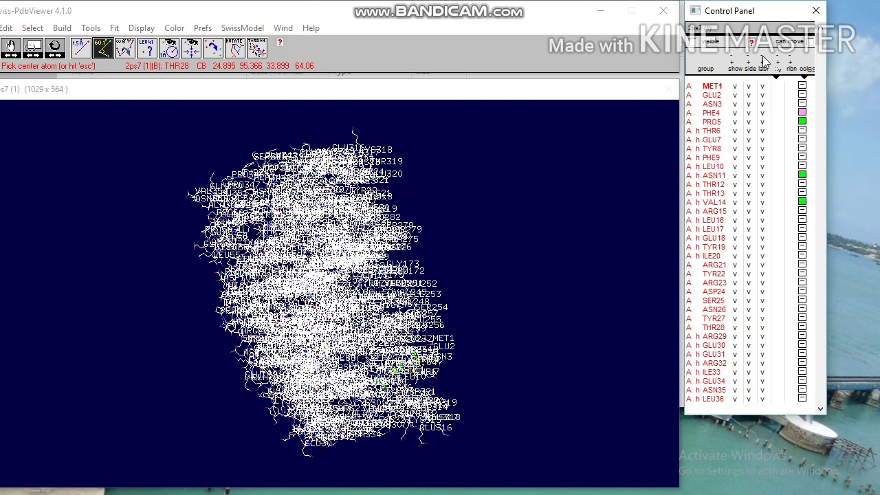
click(763, 63)
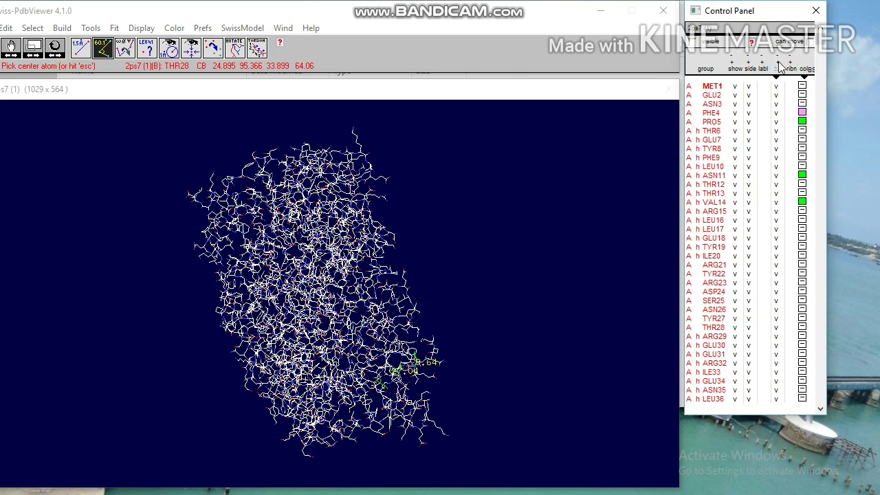
click(778, 66)
click(778, 63)
click(792, 66)
click(792, 67)
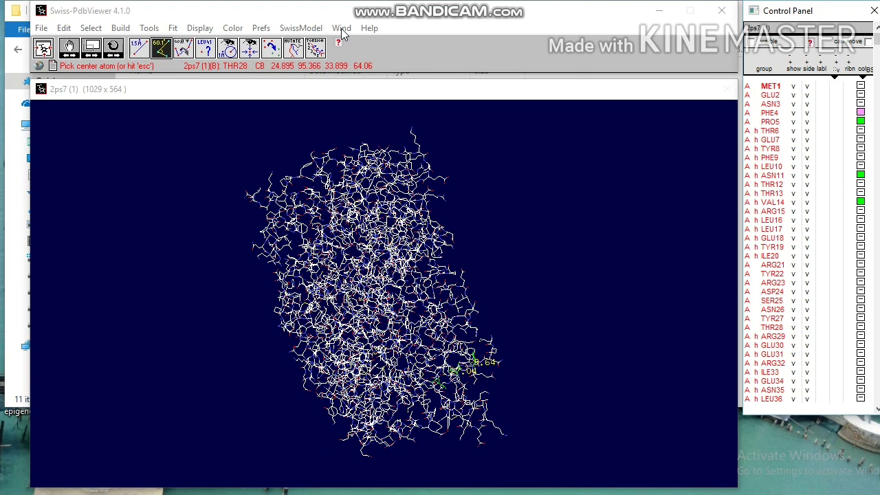
Open the Ramachandran plot for 2ps7 (1) and nudge its window down
click(341, 29)
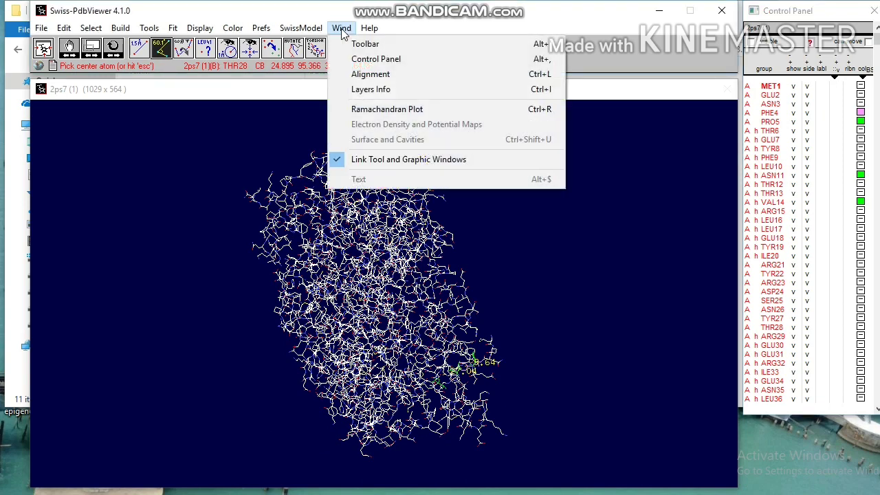
click(357, 110)
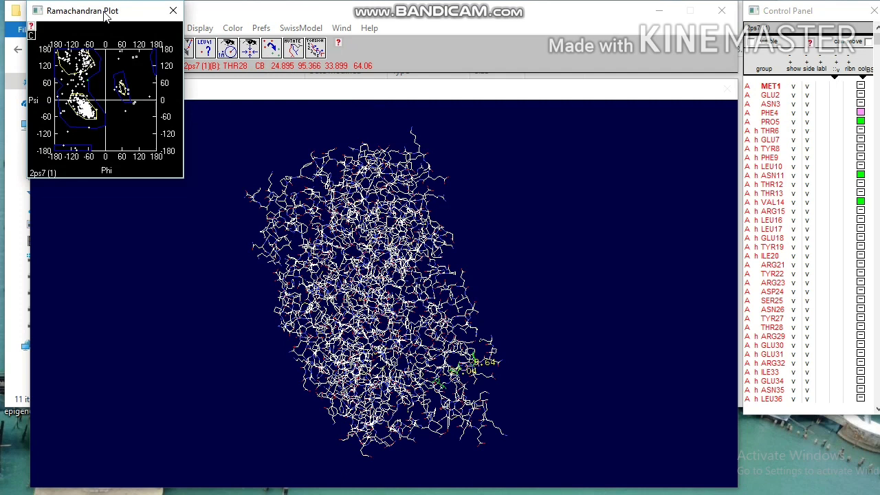
drag(105, 15, 104, 110)
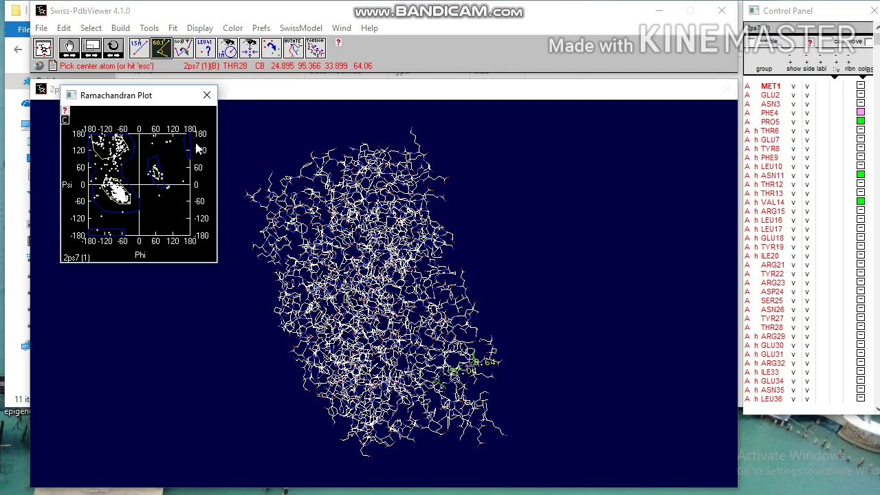
Run Energy Minimization and scroll the GROMOS96 report to the total E = -45481.152
click(149, 29)
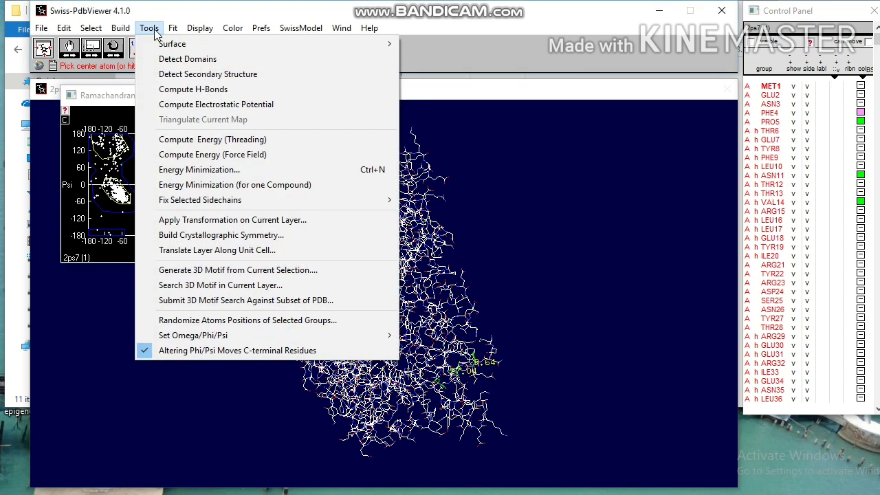
click(182, 170)
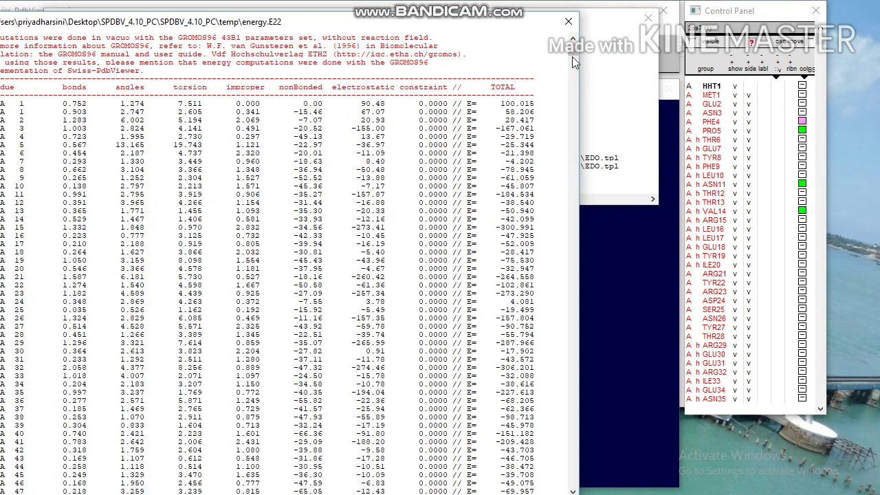
drag(572, 56, 568, 461)
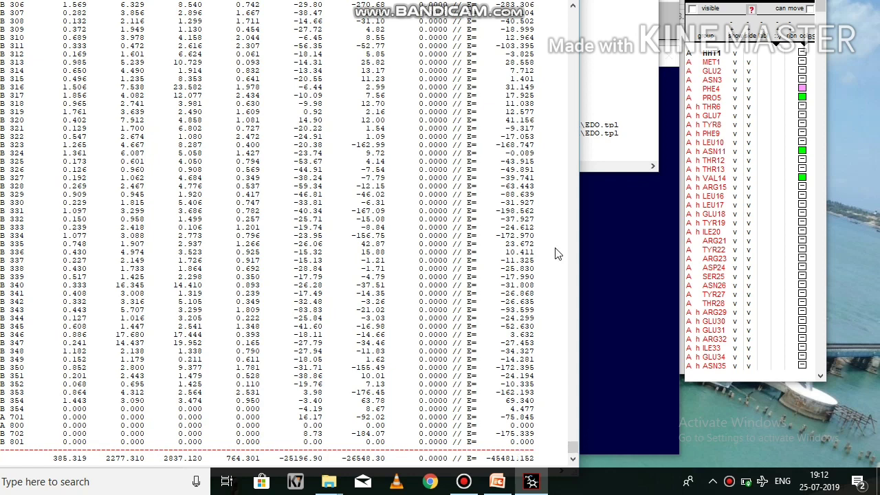
click(562, 113)
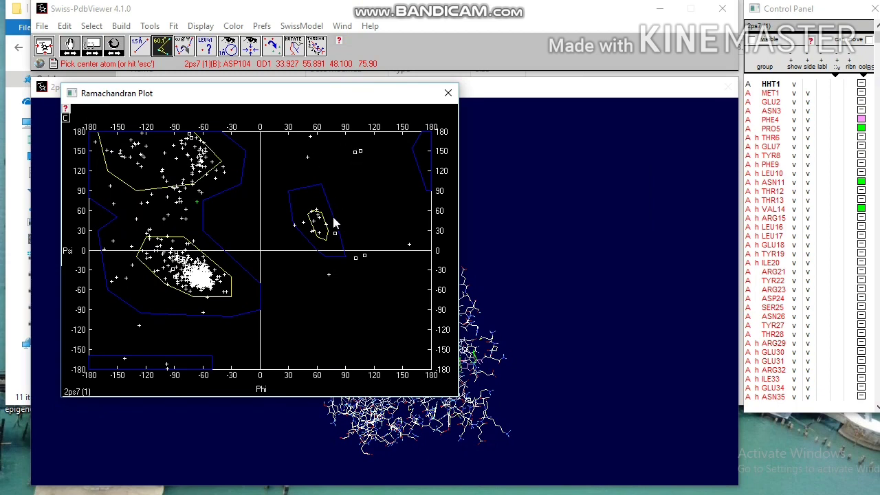
mouse_move(315, 220)
click(448, 91)
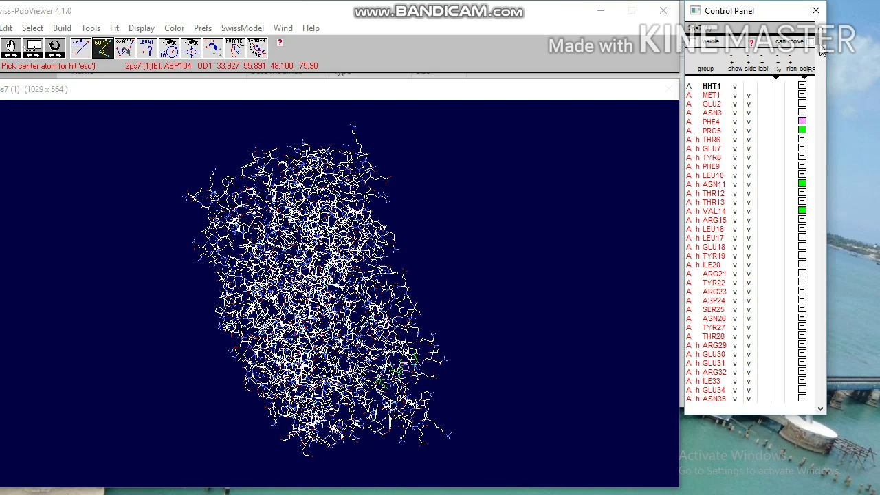
scroll(844, 302, down, 15)
scroll(811, 268, down, 10)
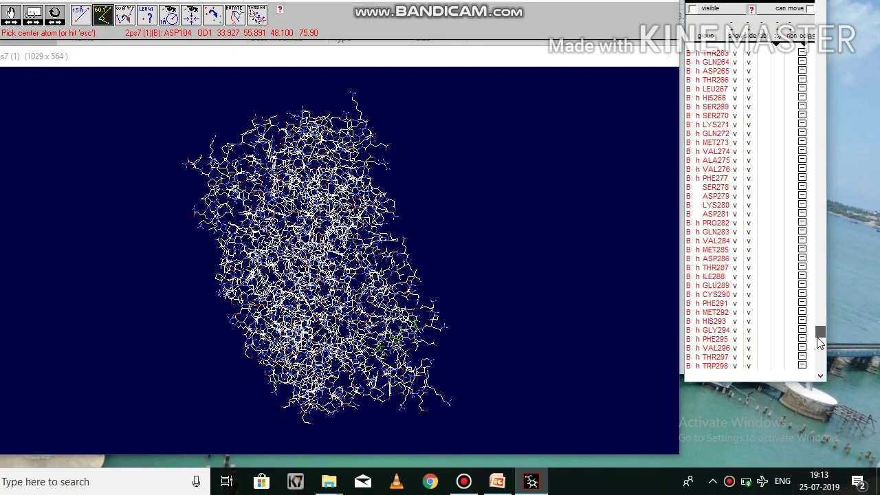
mouse_move(819, 342)
mouse_down()
mouse_move(819, 367)
mouse_move(817, 357)
mouse_up()
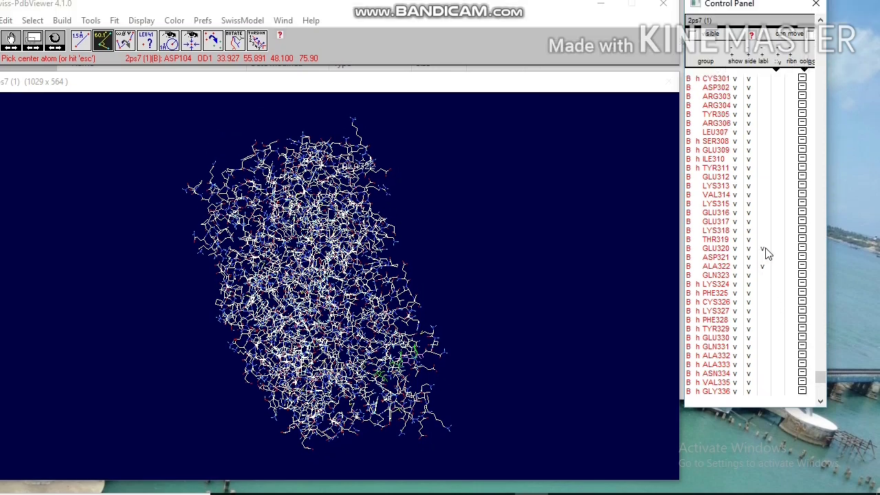
Label GLU320 and colour THR319 green in the Control Panel
click(762, 231)
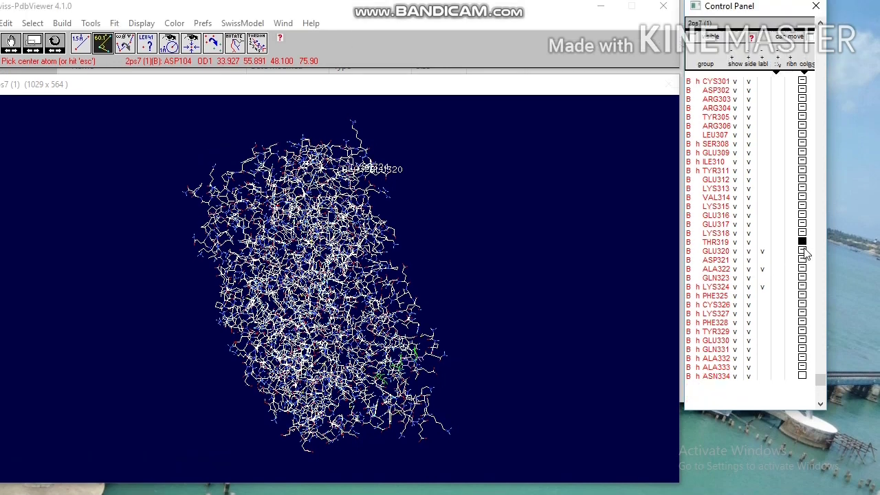
click(803, 251)
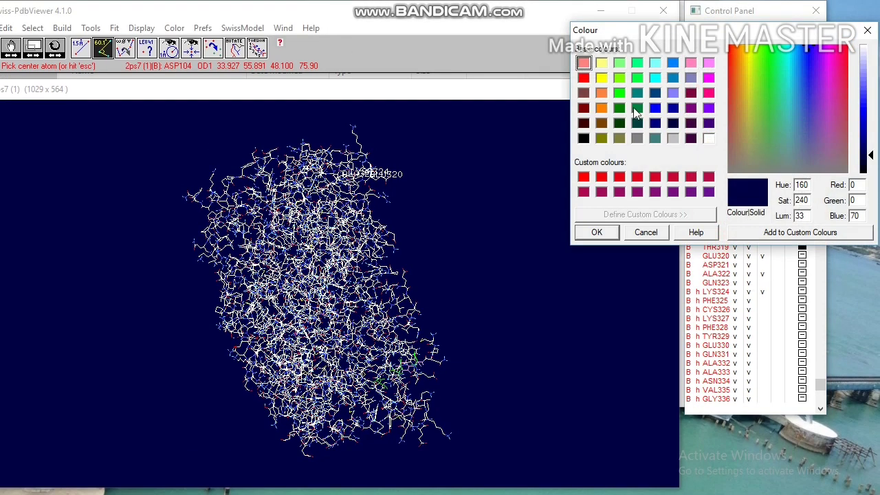
click(620, 92)
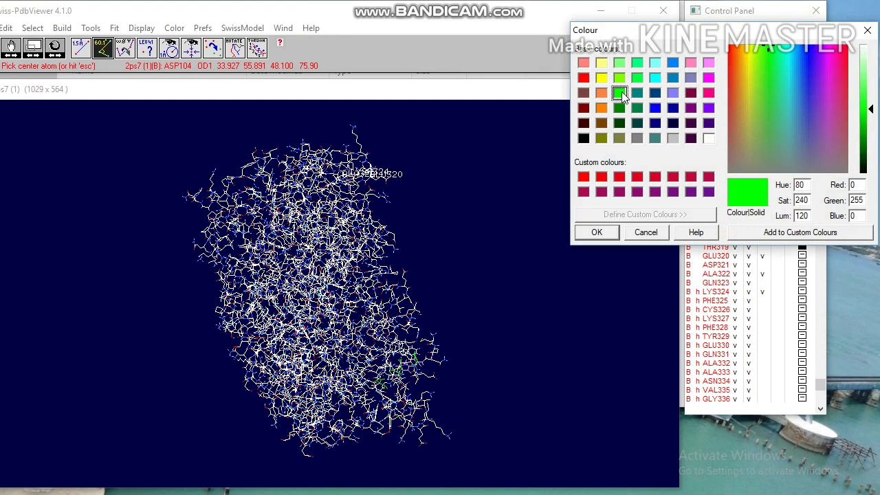
click(602, 231)
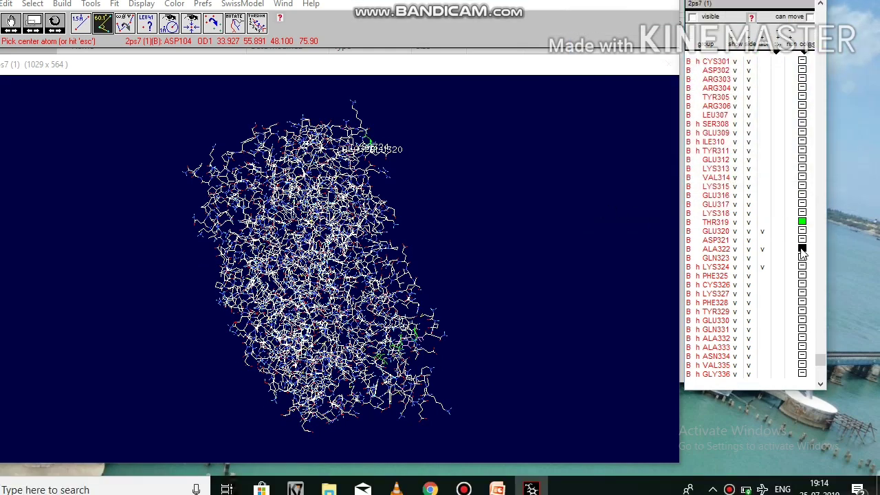
Colour residues ALA322 and LYS324 bright green
click(801, 273)
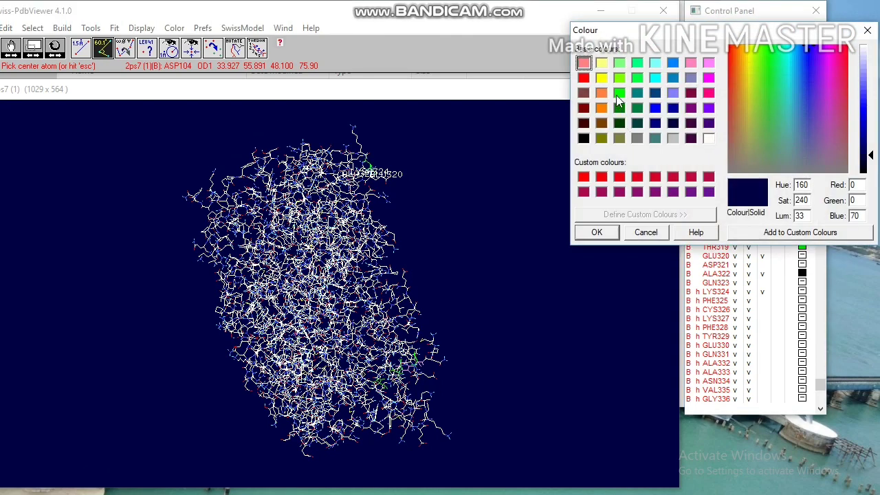
click(619, 92)
click(595, 232)
click(618, 93)
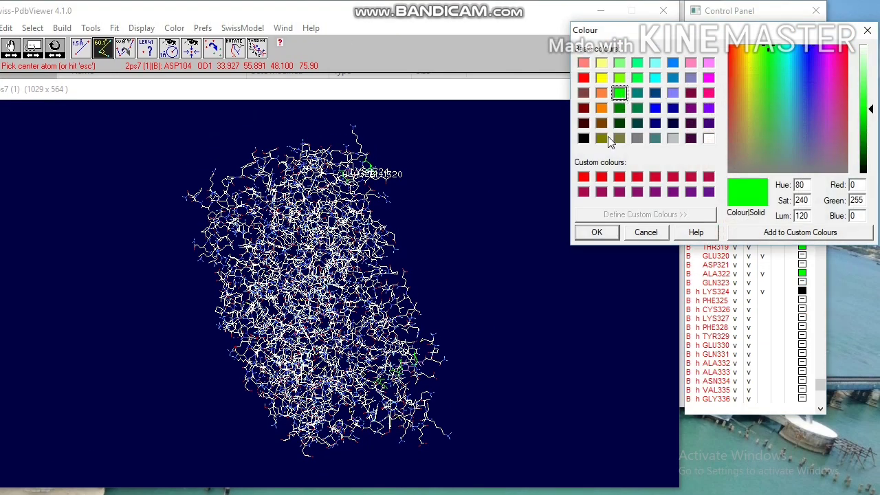
click(595, 232)
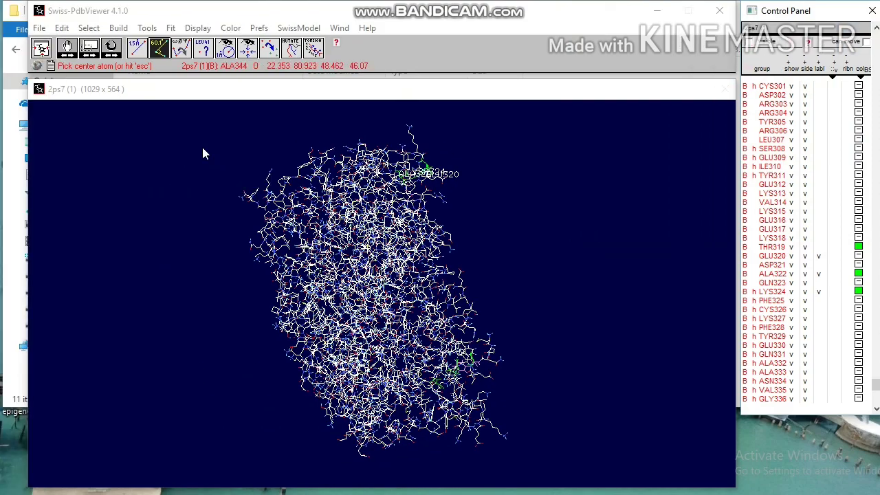
Zoom in and pan the 2ps7 molecule until the green GLU320, ALA322 and LYS324 labels sit centred
click(89, 48)
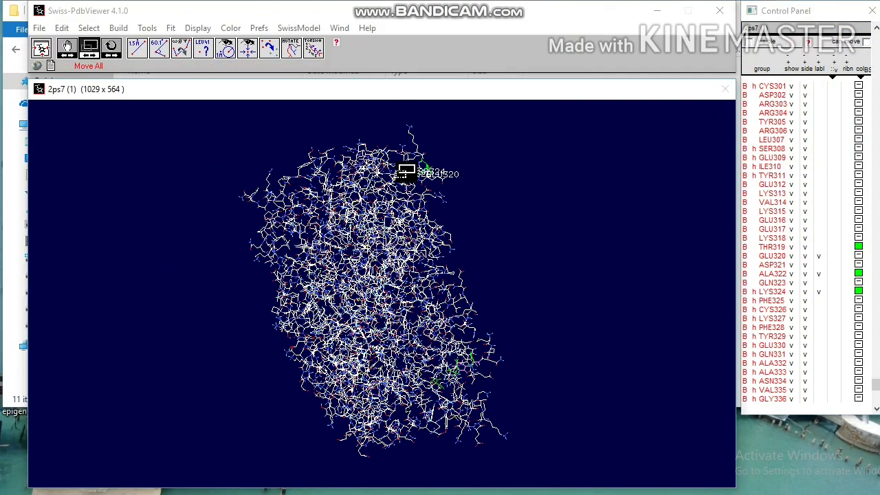
drag(424, 170, 363, 194)
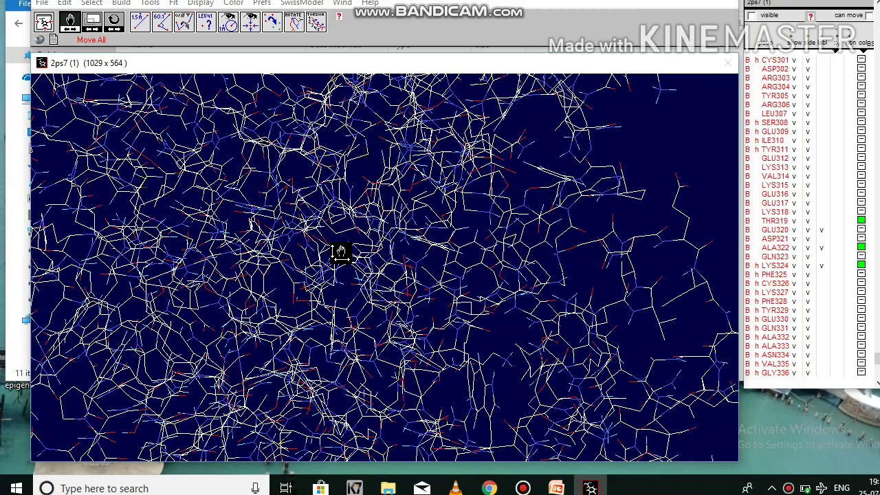
drag(341, 253, 393, 257)
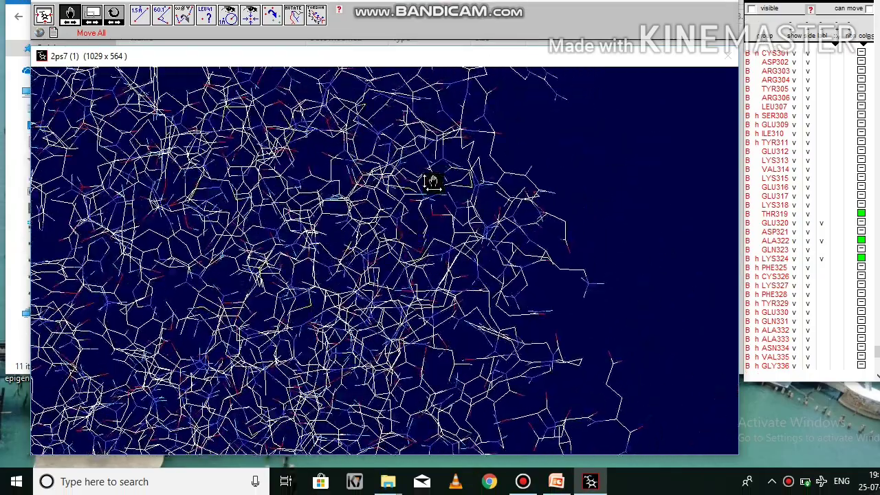
drag(431, 182, 377, 393)
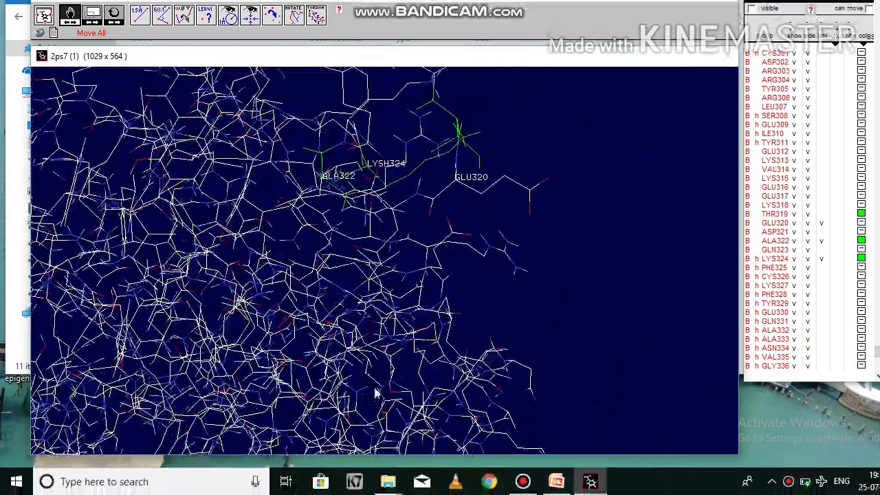
drag(414, 247, 405, 313)
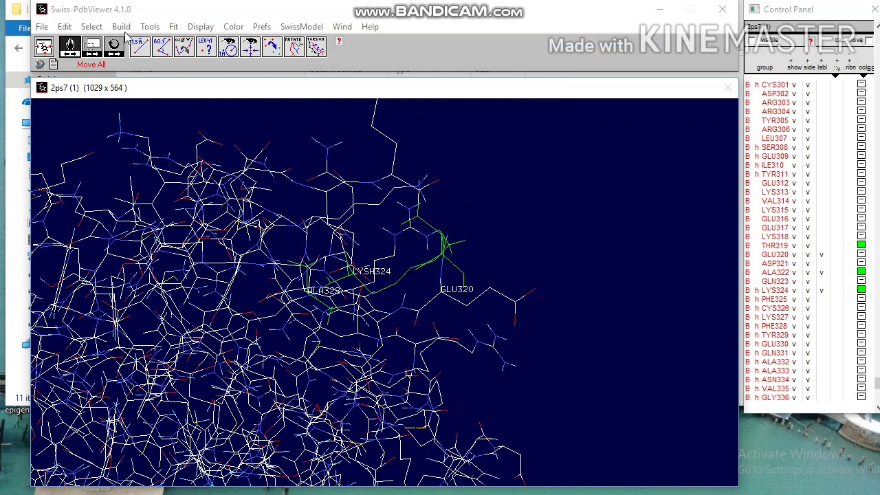
Run Build Loop with GLU320 as the first anchor and LYS324 as the second to generate candidate loops
click(122, 27)
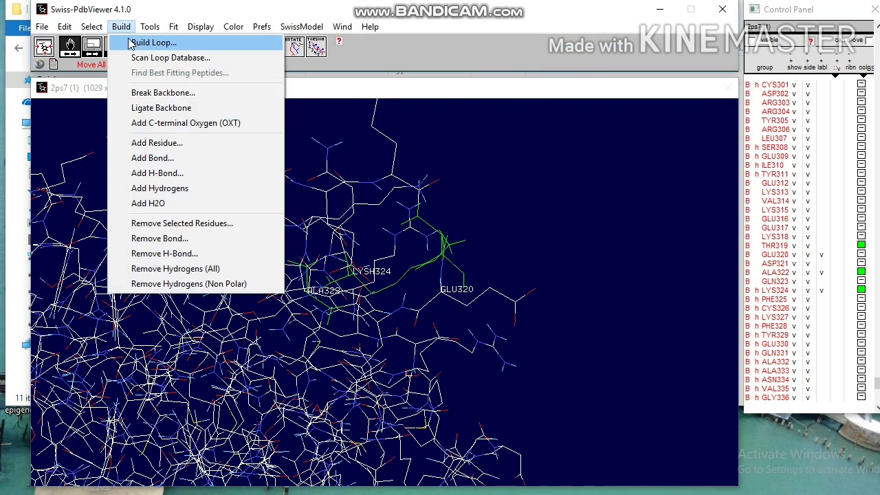
click(130, 43)
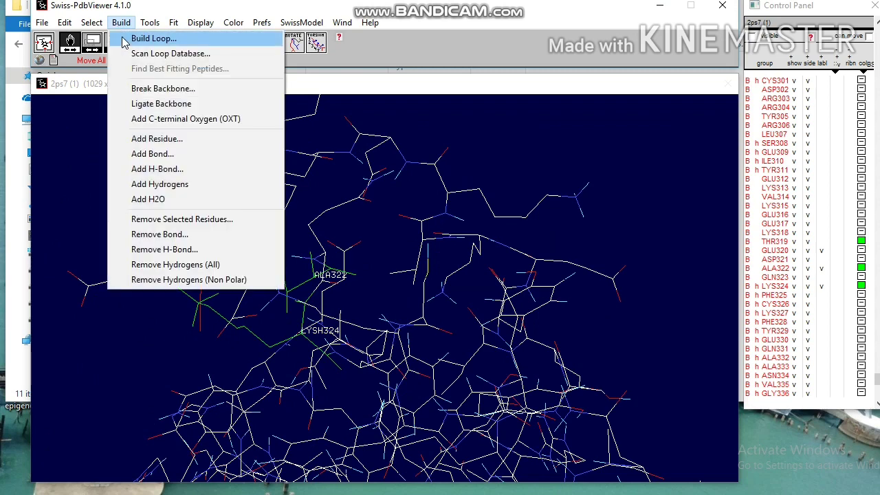
click(125, 42)
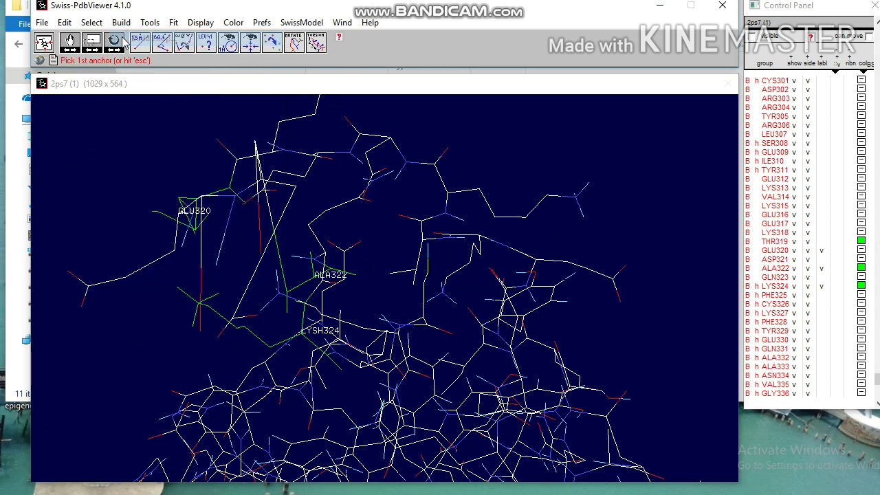
click(182, 202)
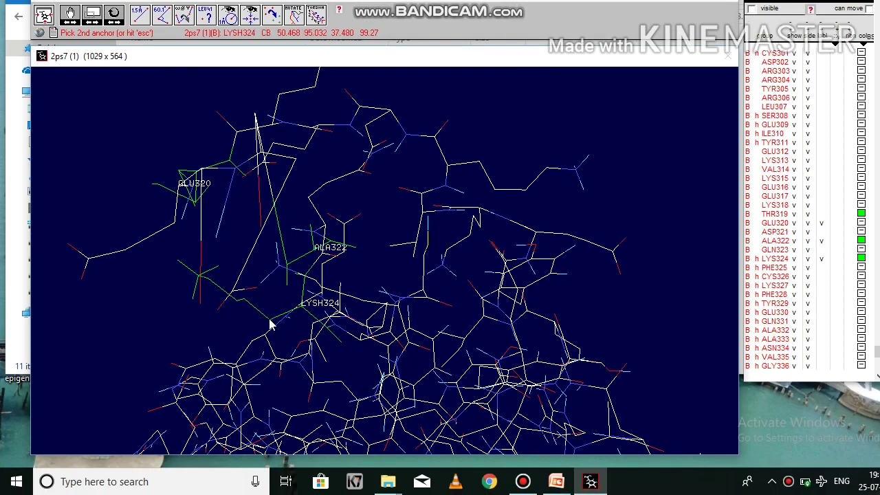
click(269, 320)
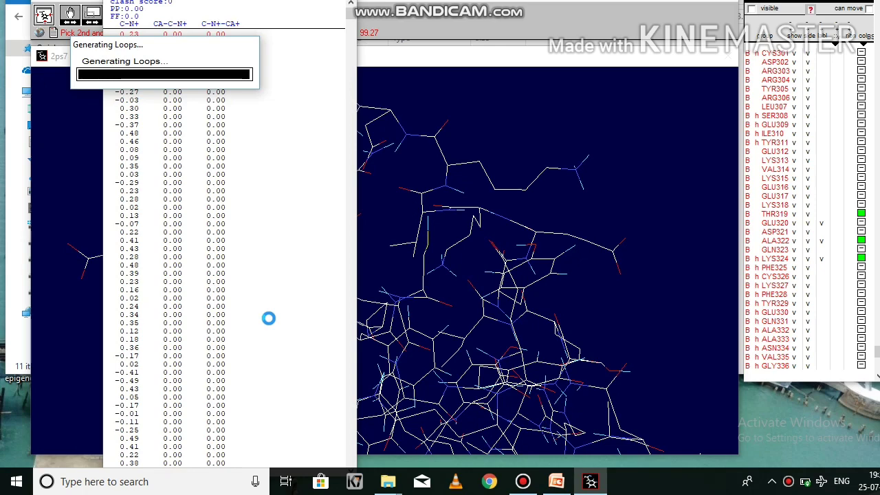
Select all residues, then display and review the Ramachandran plot before closing it
click(91, 26)
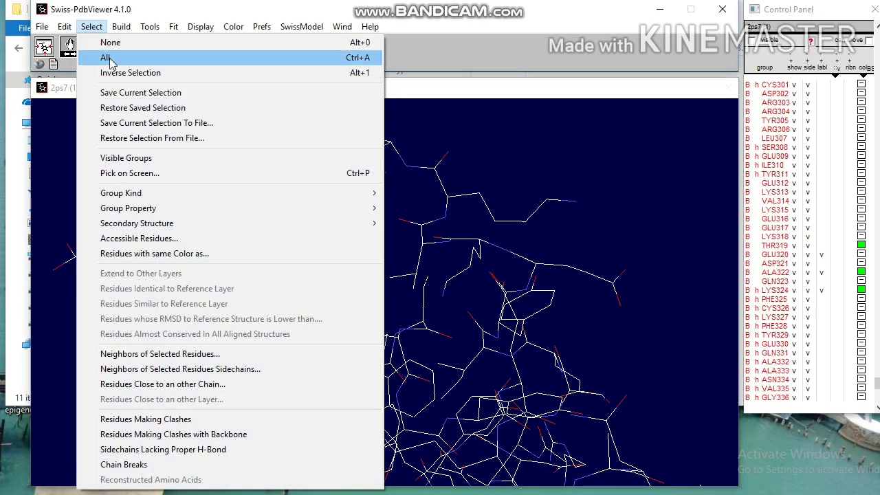
click(106, 58)
click(342, 26)
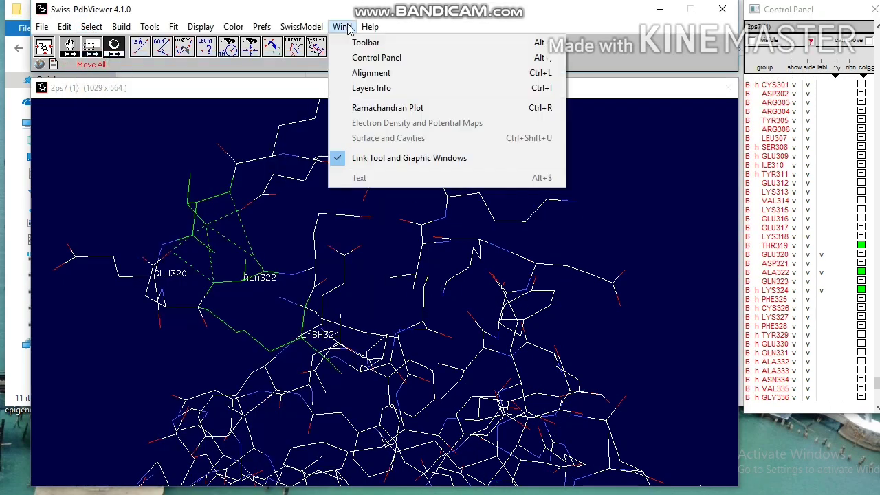
click(362, 110)
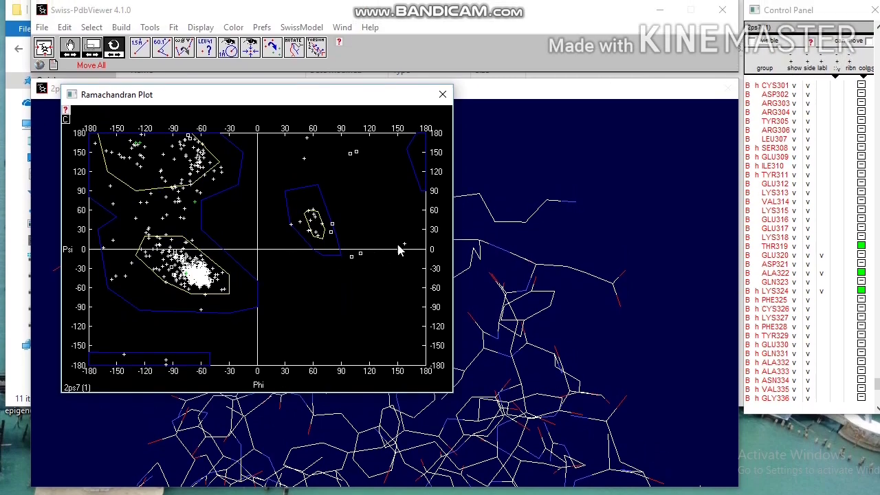
click(441, 95)
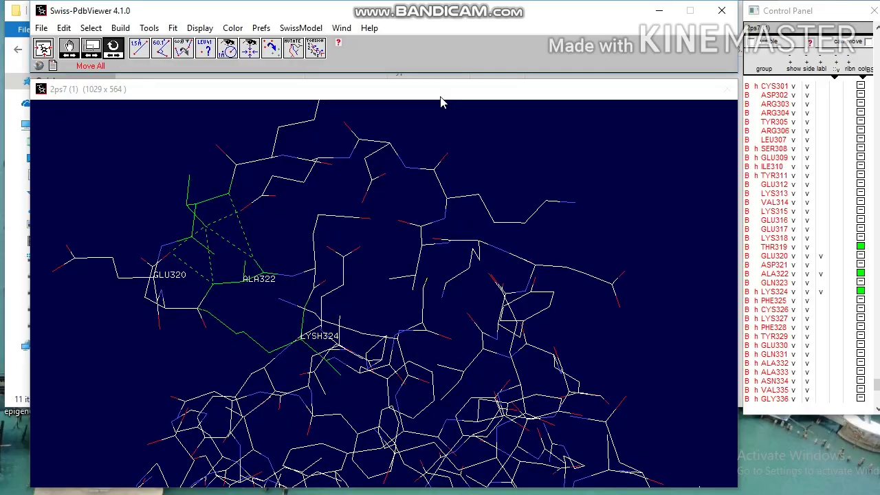